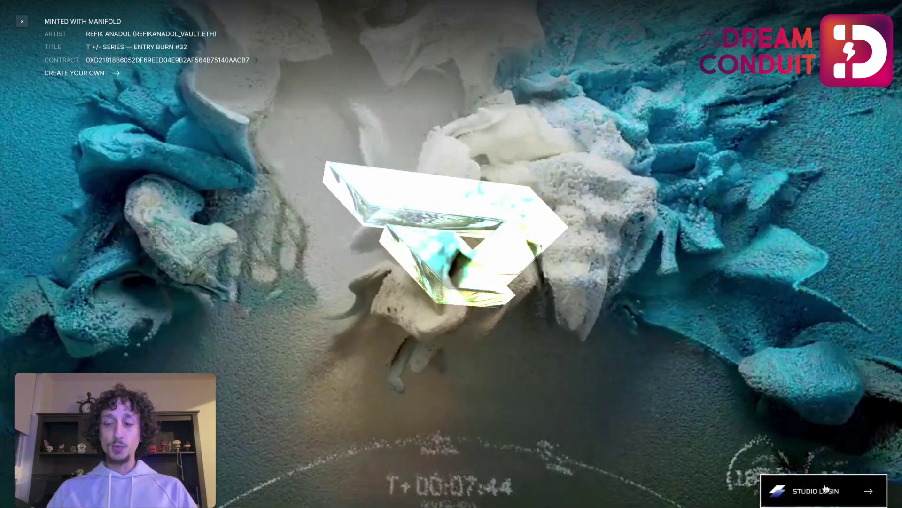
Leave the minted artwork page for the Manifold Studio sign-in via Studio Login.
left_click(827, 489)
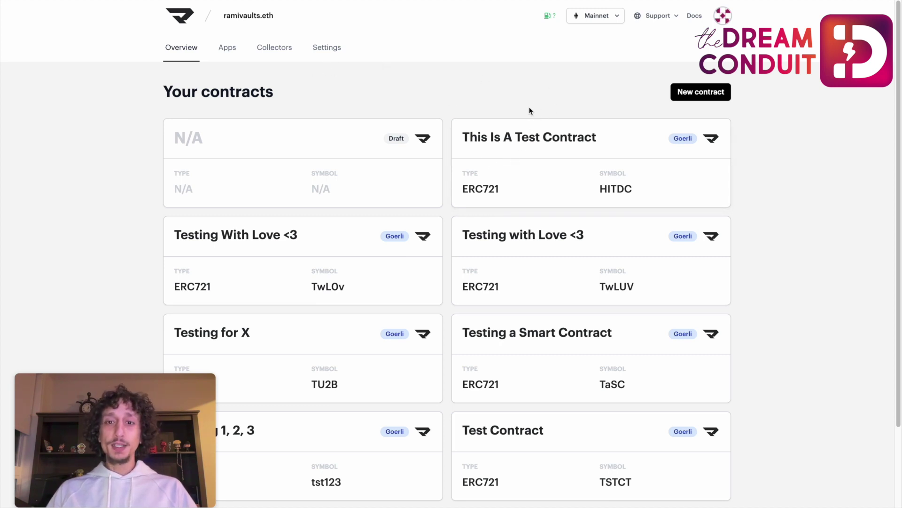
Open the 'This Is A Test Contract' ERC721 Goerli contract page.
left_click(527, 142)
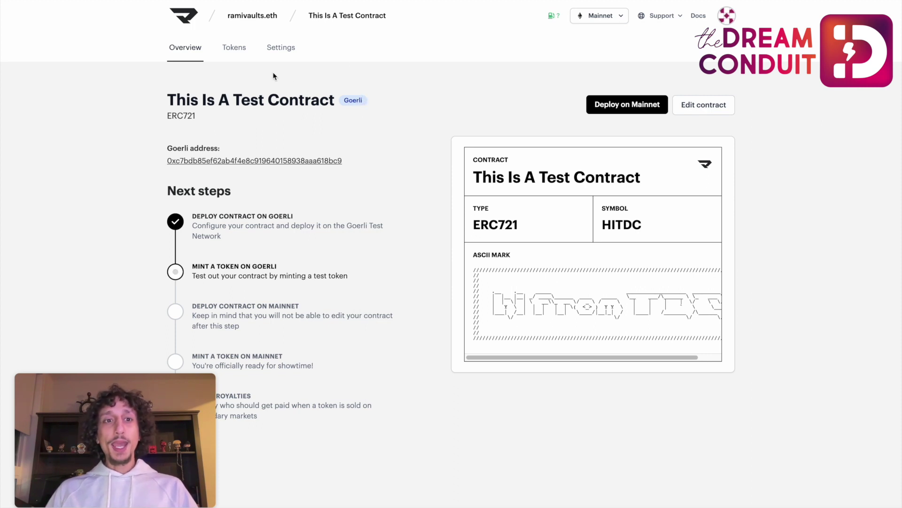
Create a new Single Token from the contract's Tokens section.
left_click(240, 53)
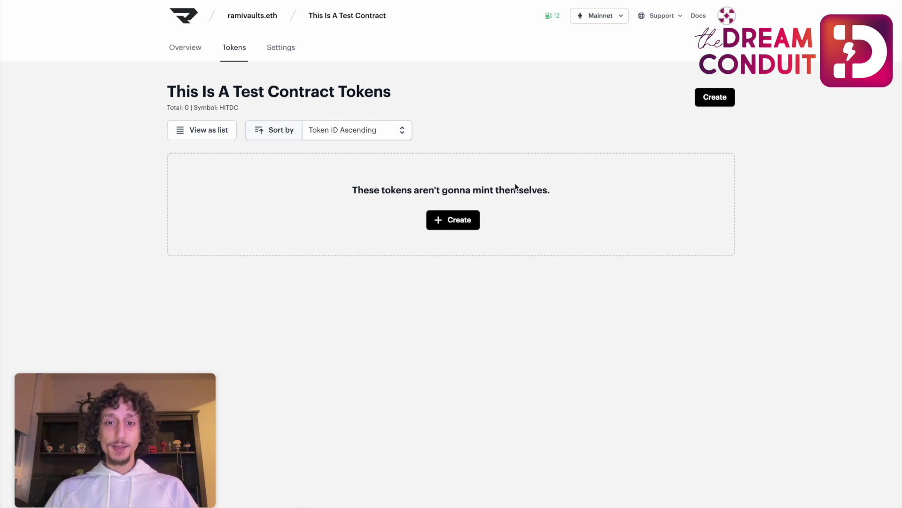
left_click(464, 225)
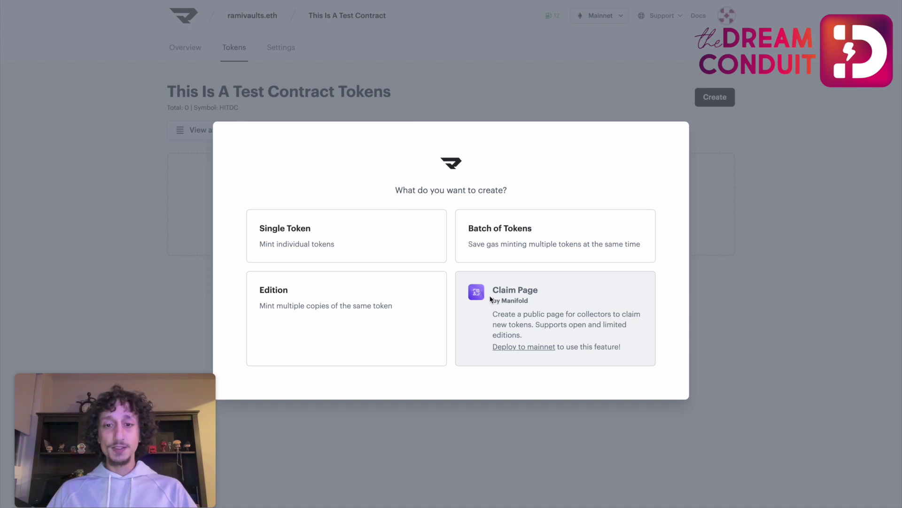
left_click(368, 233)
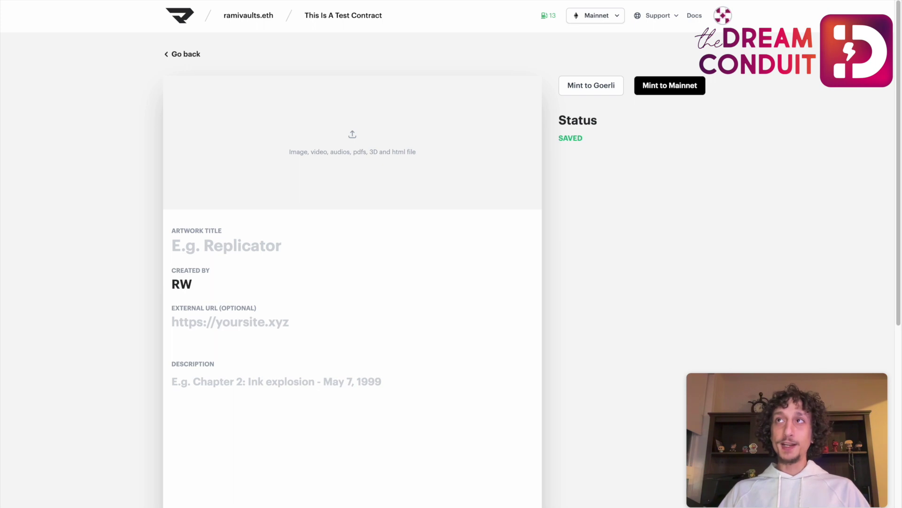
left_click_drag(359, 104, 329, 142)
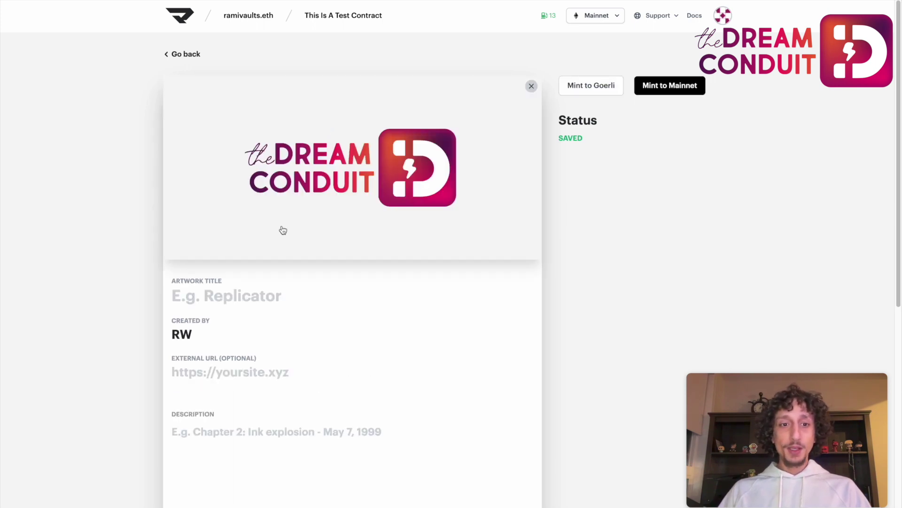
left_click(228, 296)
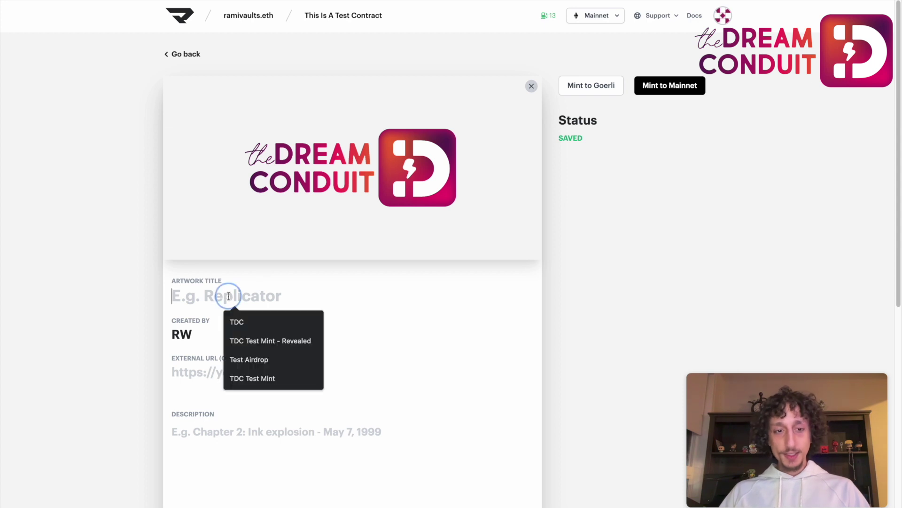
left_click(246, 324)
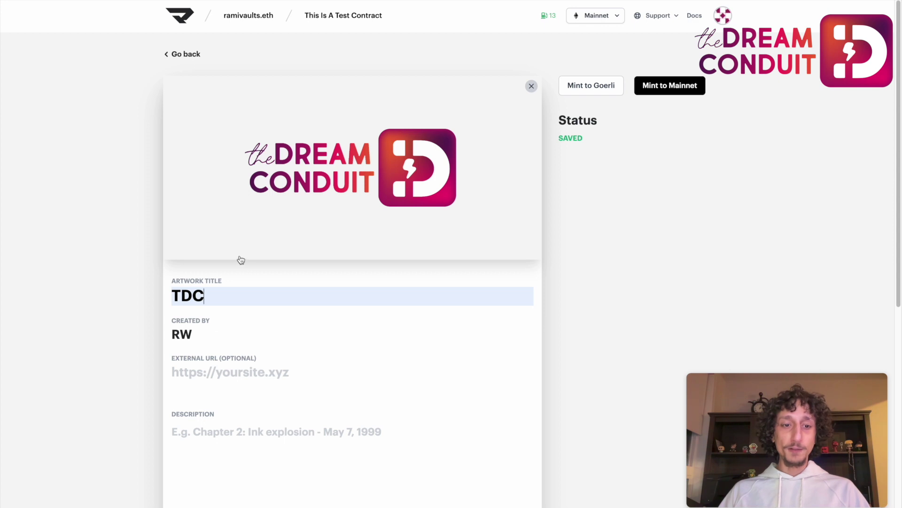
left_click(249, 375)
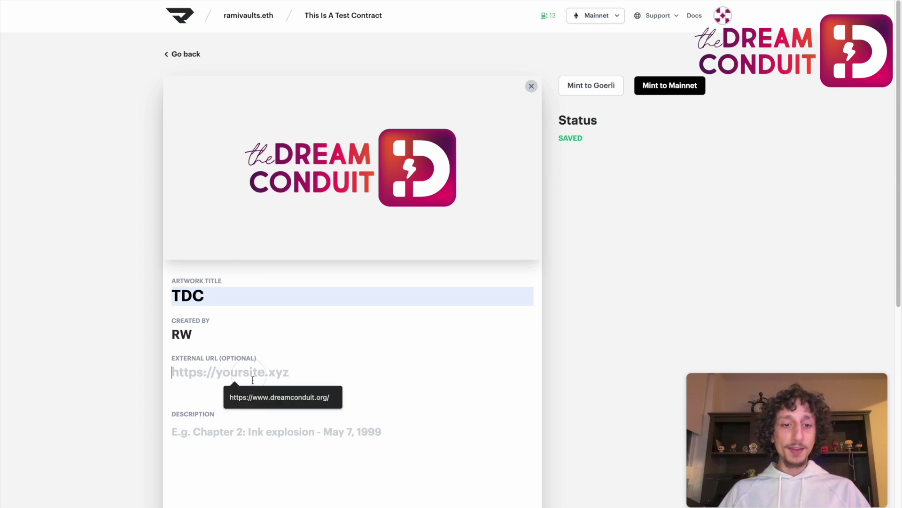
left_click(278, 400)
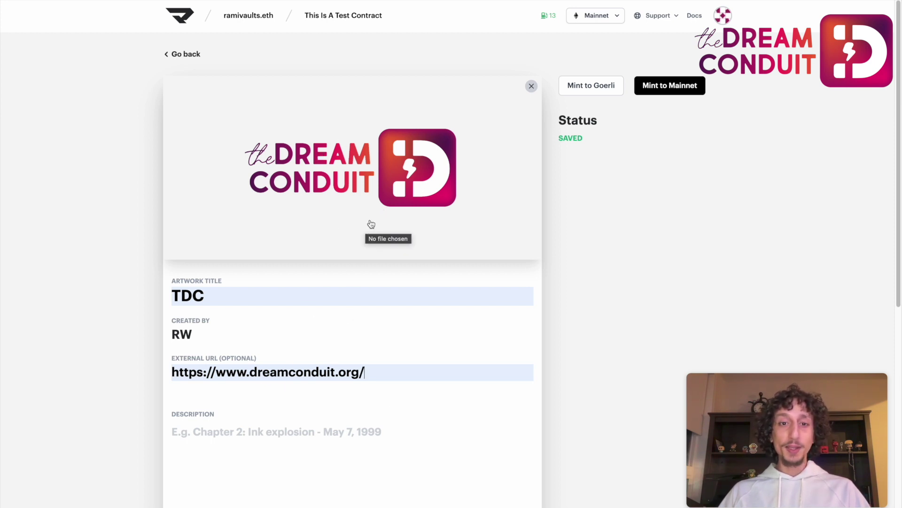
Enter 'Test' as the description; properties are Year Created 2022 and Purpose Test.
scroll(355, 320, "down", 2)
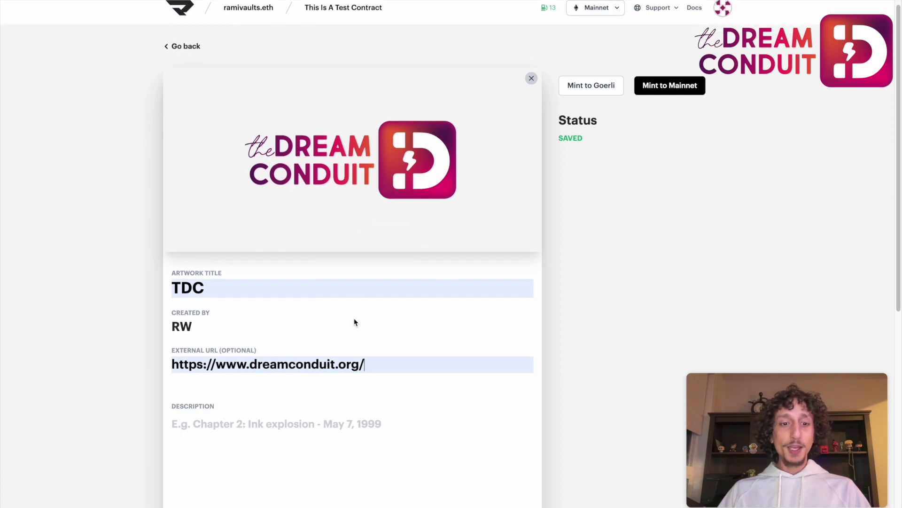
left_click(310, 386)
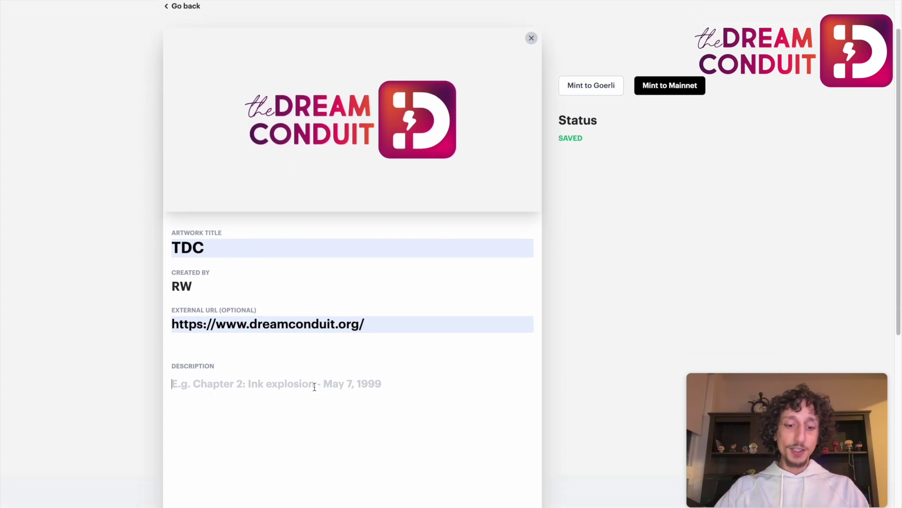
type("Test")
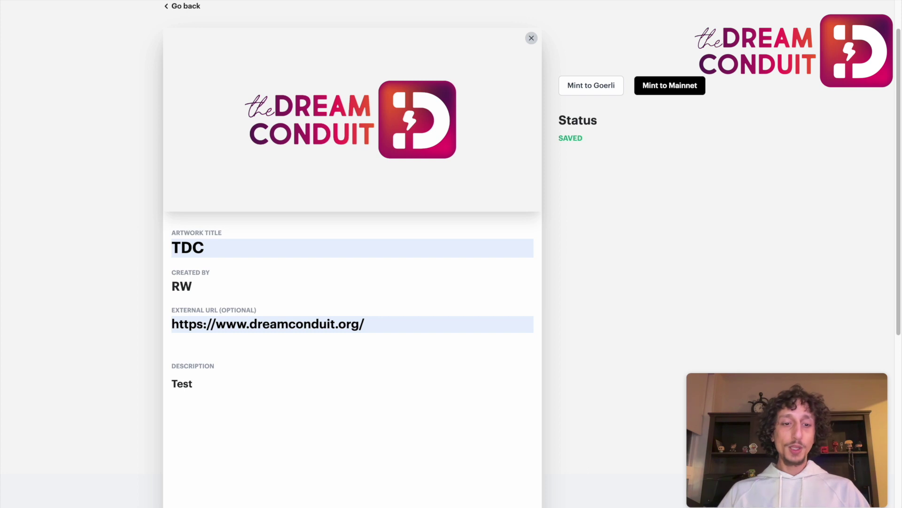
scroll(321, 379, "down", 6)
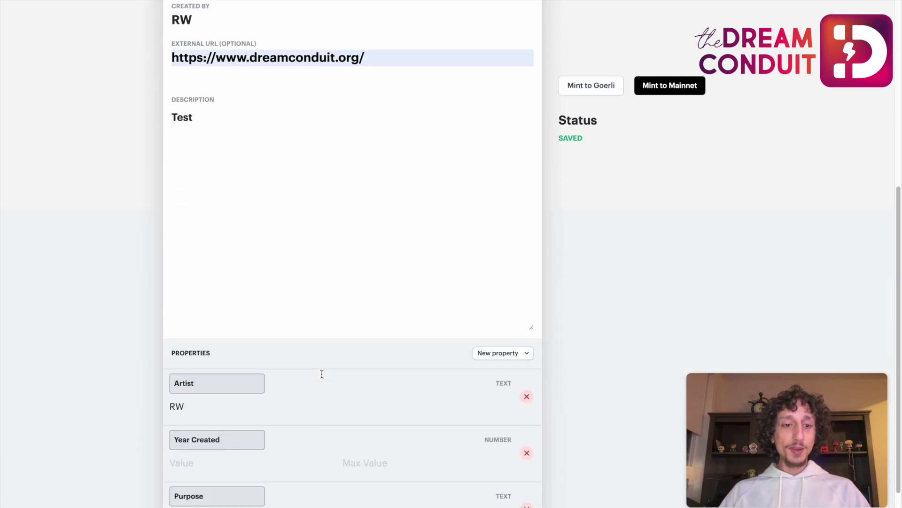
scroll(323, 377, "down", 1)
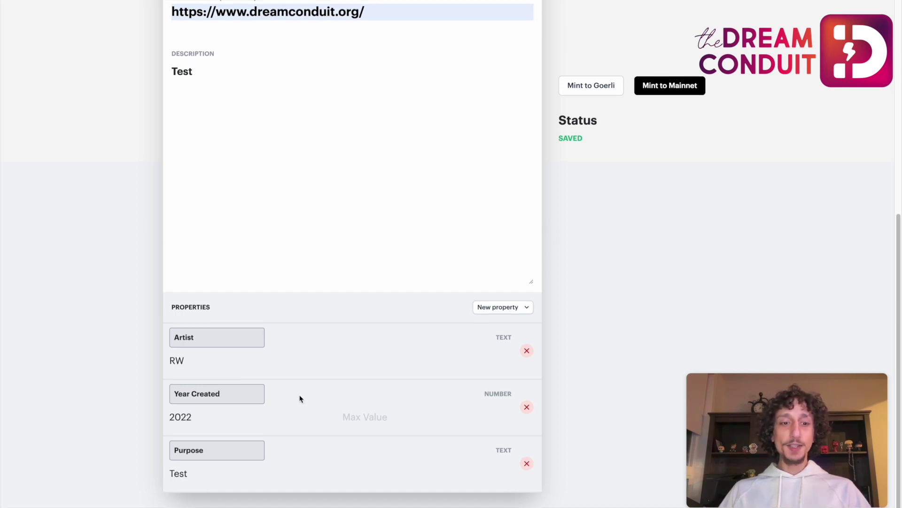
scroll(308, 316, "up", 8)
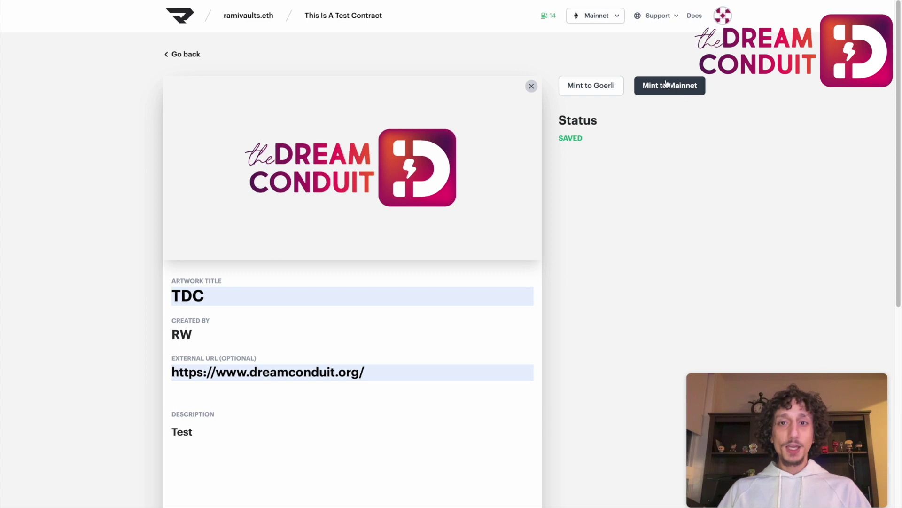
Mint one TDC token to Goerli with yourself as the recipient.
left_click(606, 92)
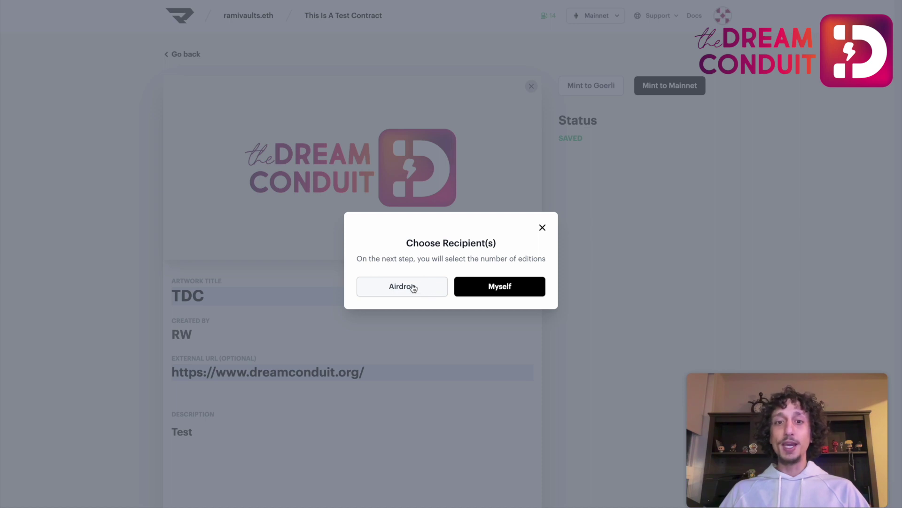
left_click(492, 290)
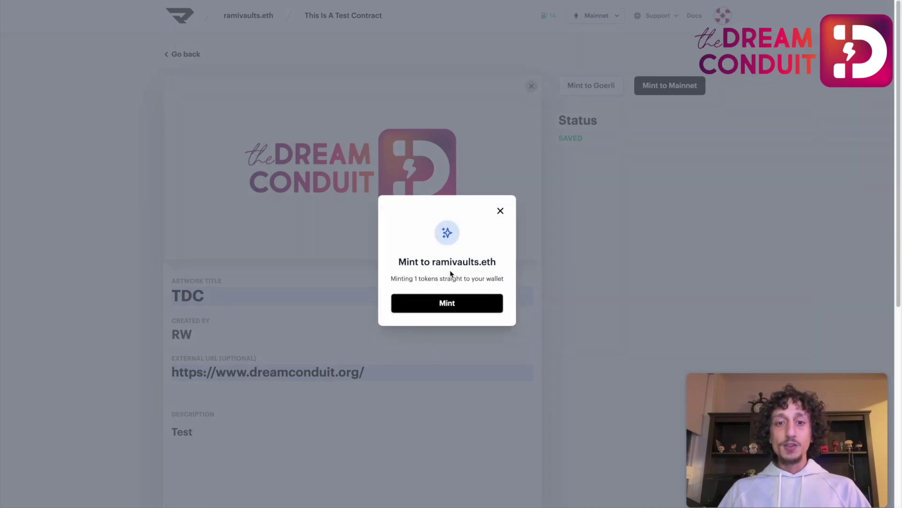
left_click(447, 306)
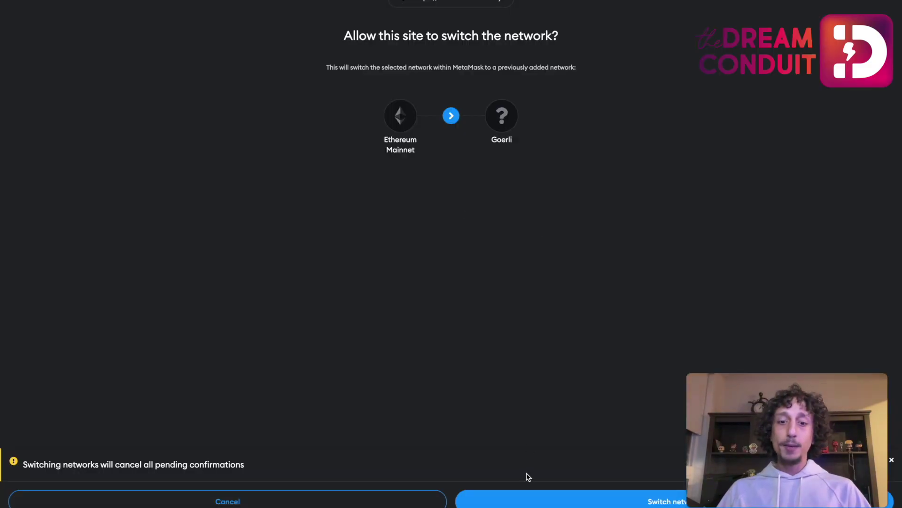
Switch MetaMask to Goerli and confirm the mint transaction and its gas fee.
left_click(527, 503)
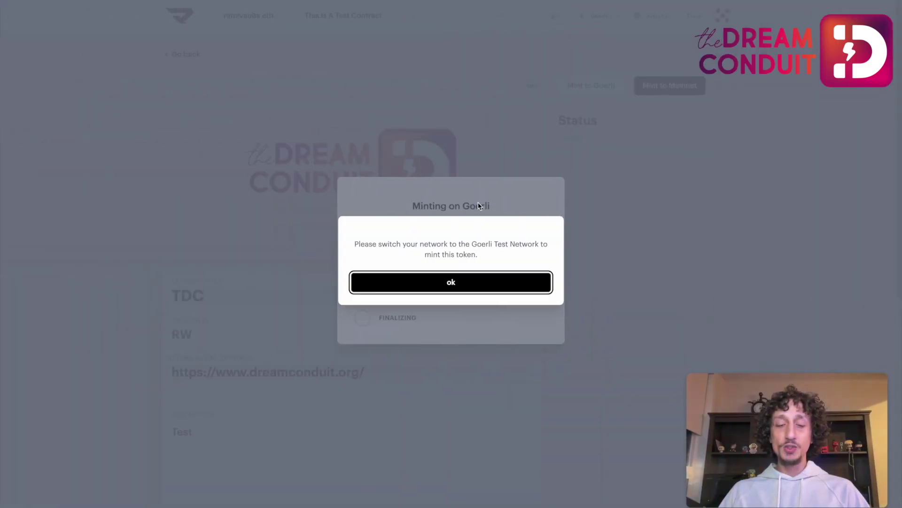
left_click(468, 283)
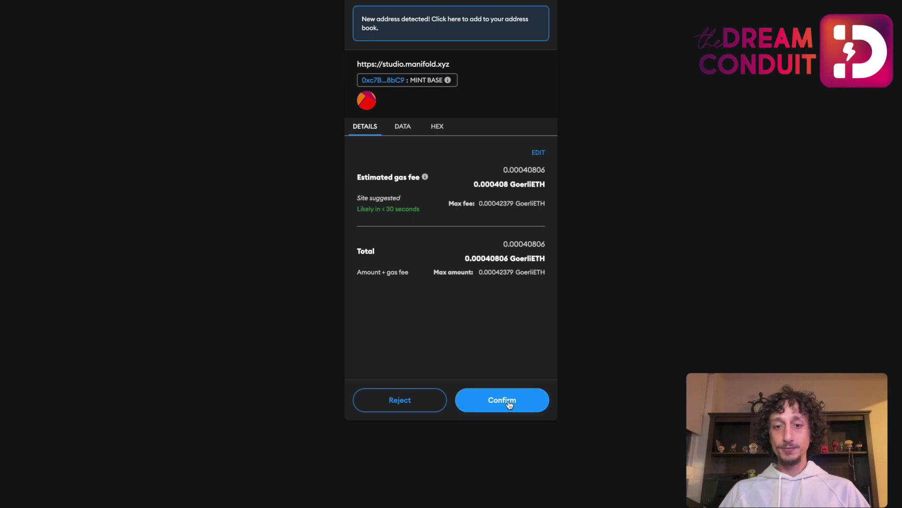
left_click(512, 399)
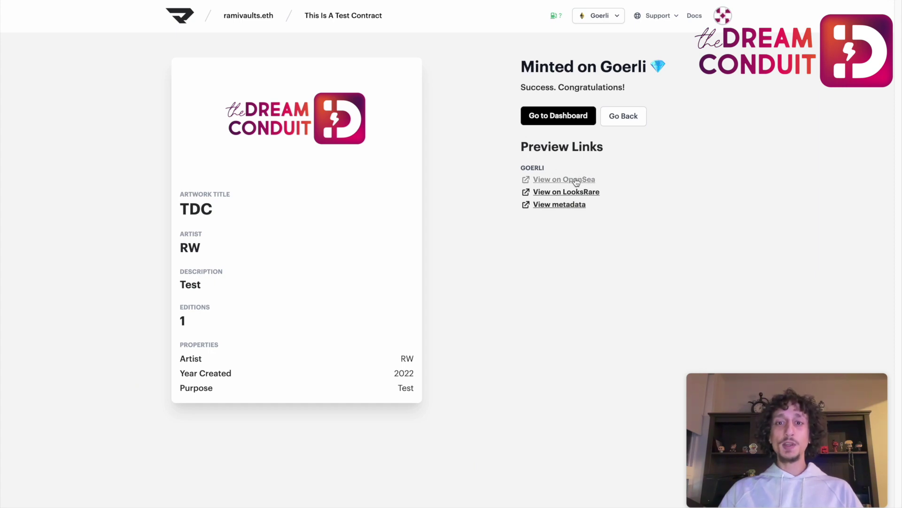
left_click(576, 181)
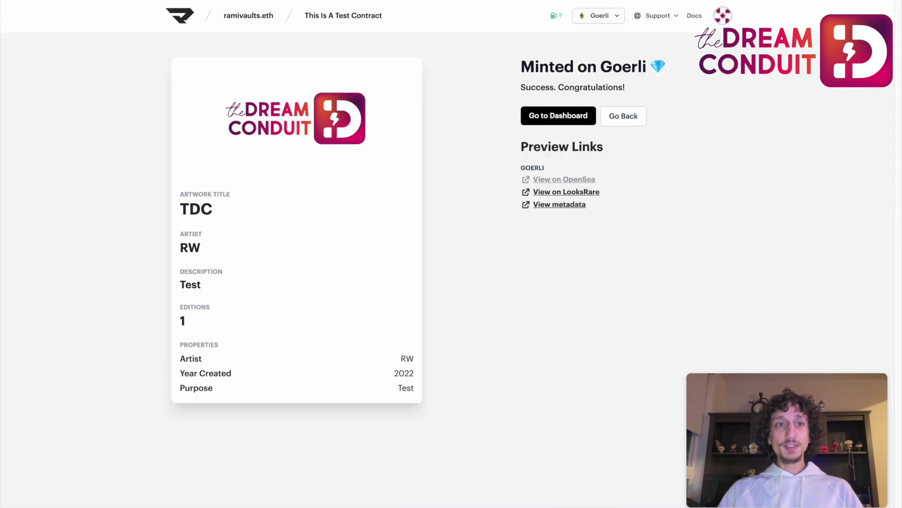
key("ctrl+w")
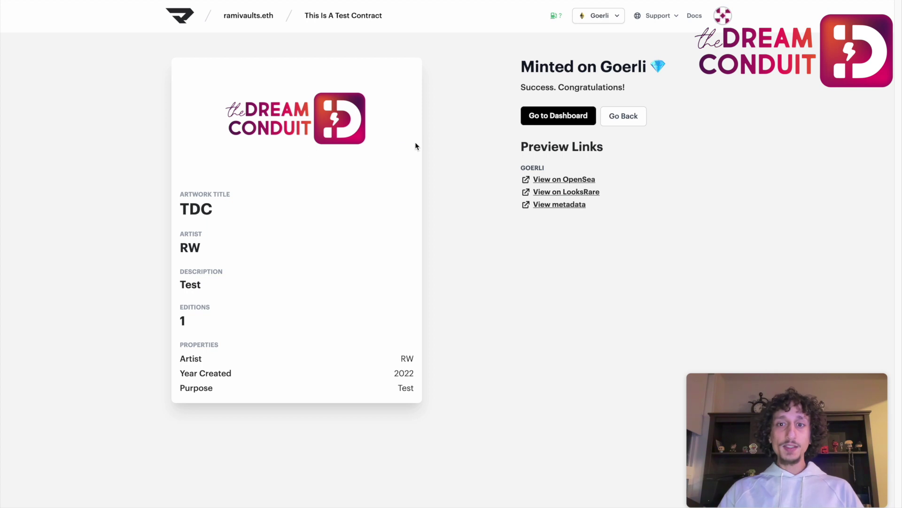
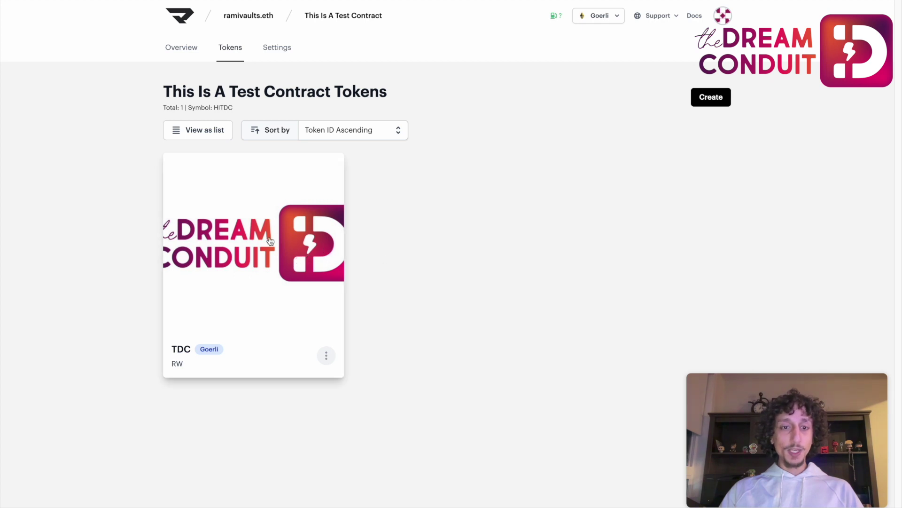
Open the TDC token card and change its artwork title to 'TDC - 2' using the autofill suggestion.
left_click(250, 220)
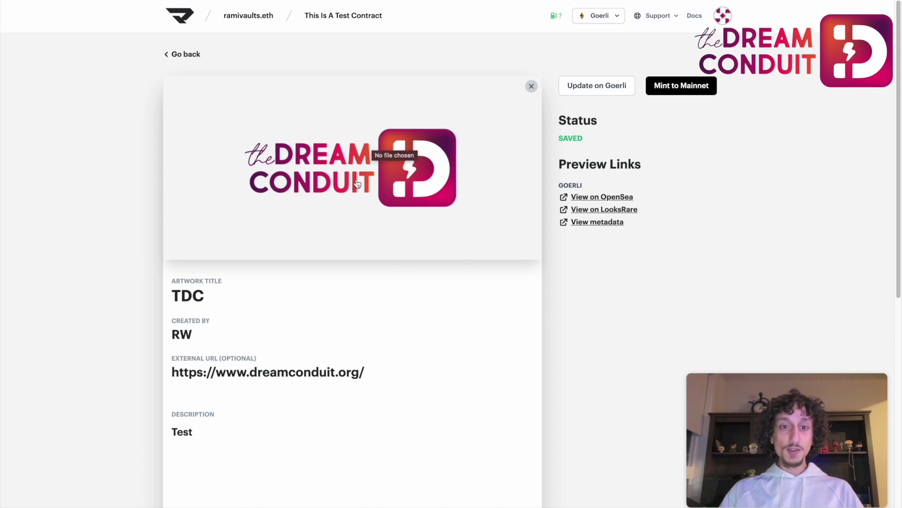
left_click(265, 302)
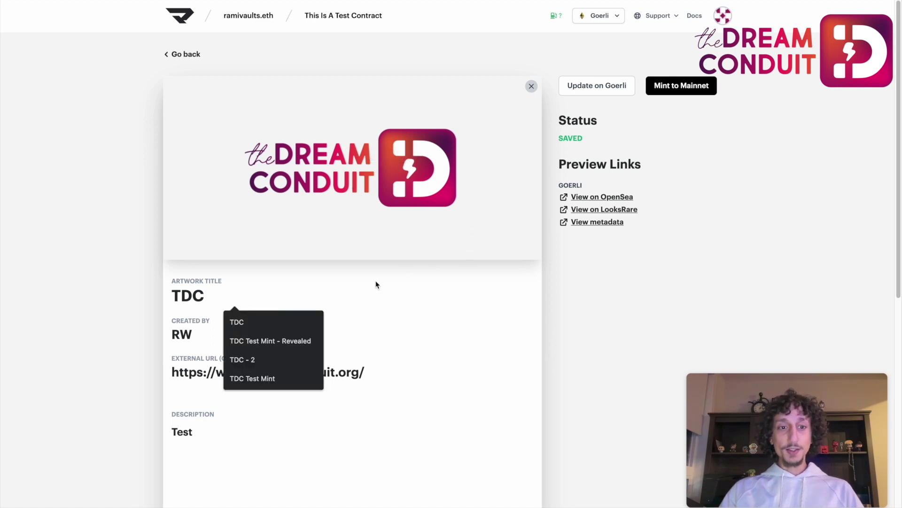
left_click(286, 360)
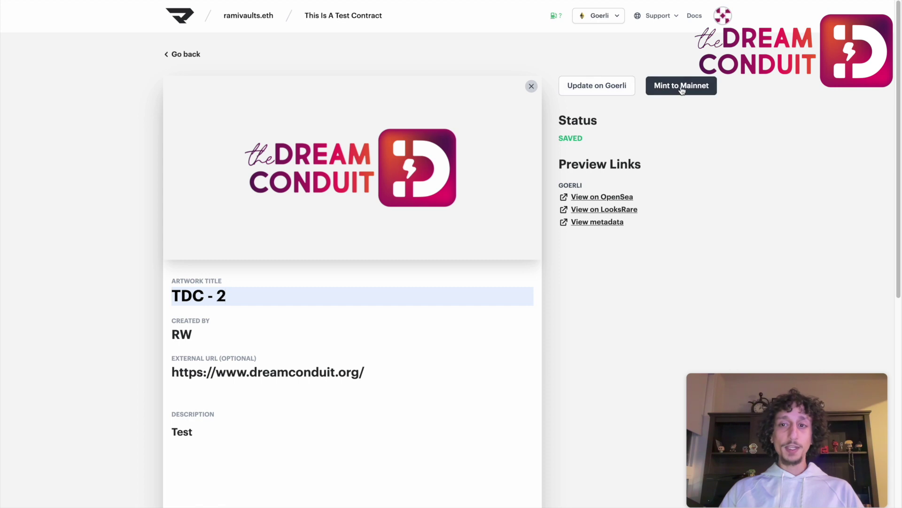
Push the TDC - 2 title change with Update on Goerli and confirm Mint in the dialog.
left_click(613, 87)
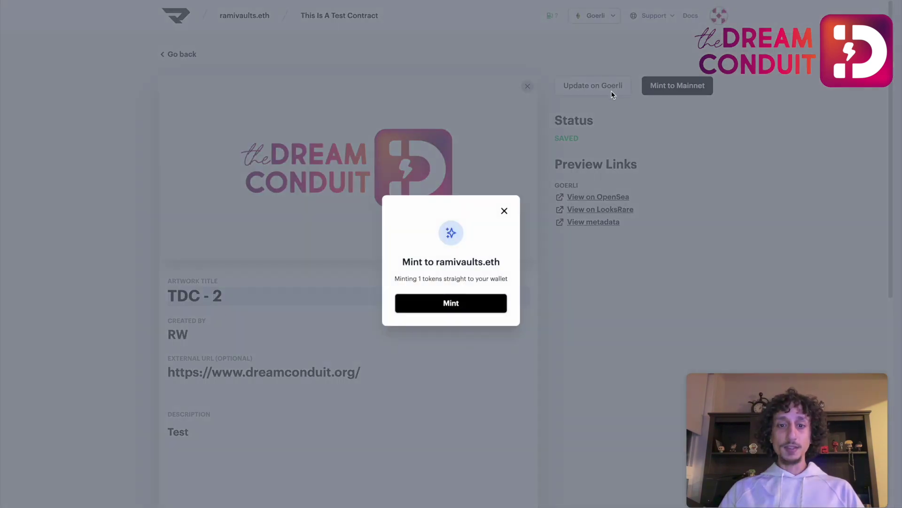
left_click(476, 309)
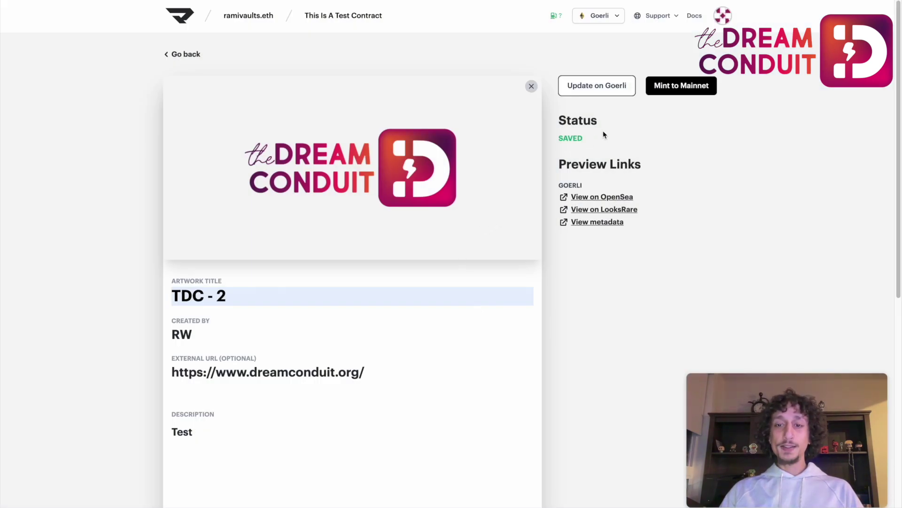
Preview the TDC - 2 token's item page on OpenSea.
left_click(601, 198)
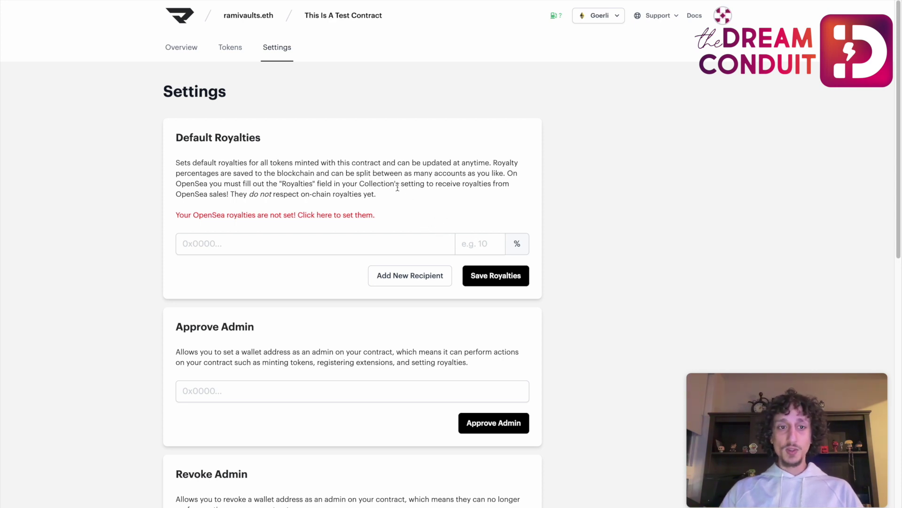
Paste the MetaMask wallet address as royalty recipient, enter 5%, and save the default royalties.
left_click(367, 247)
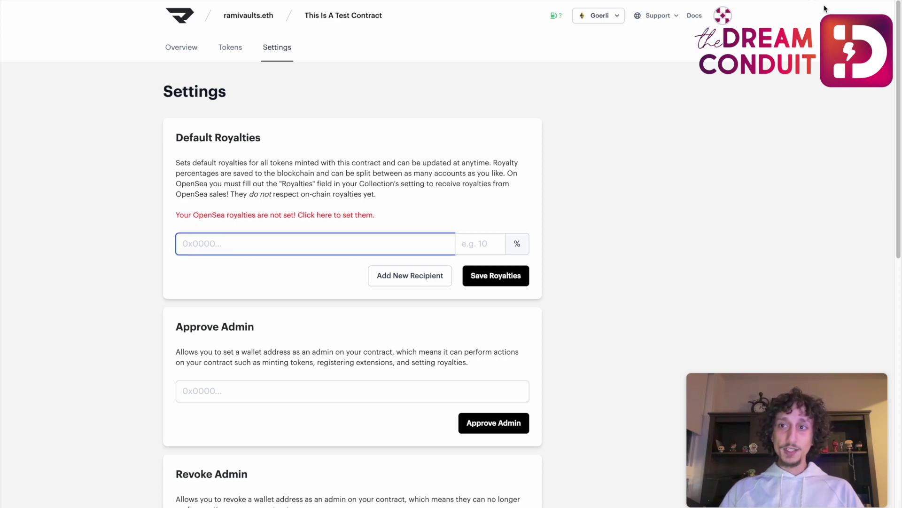
left_click(810, 50)
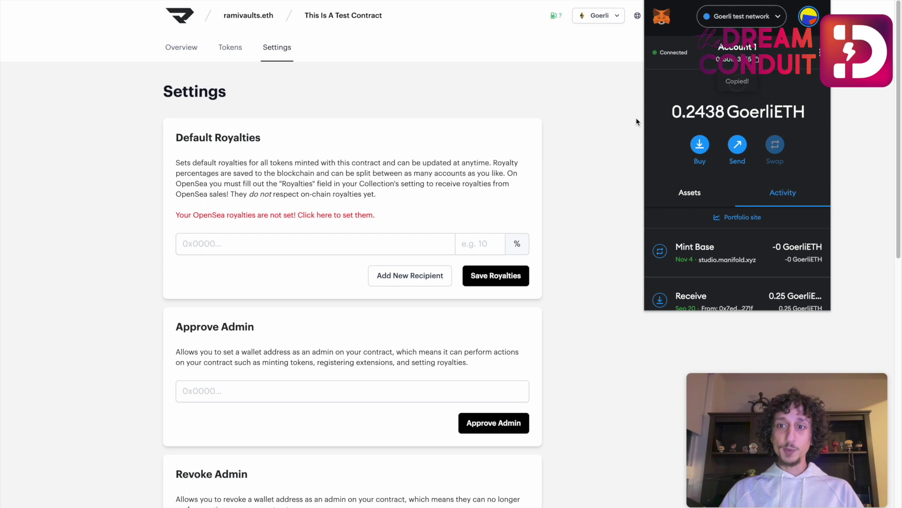
left_click(304, 248)
key("ctrl+v")
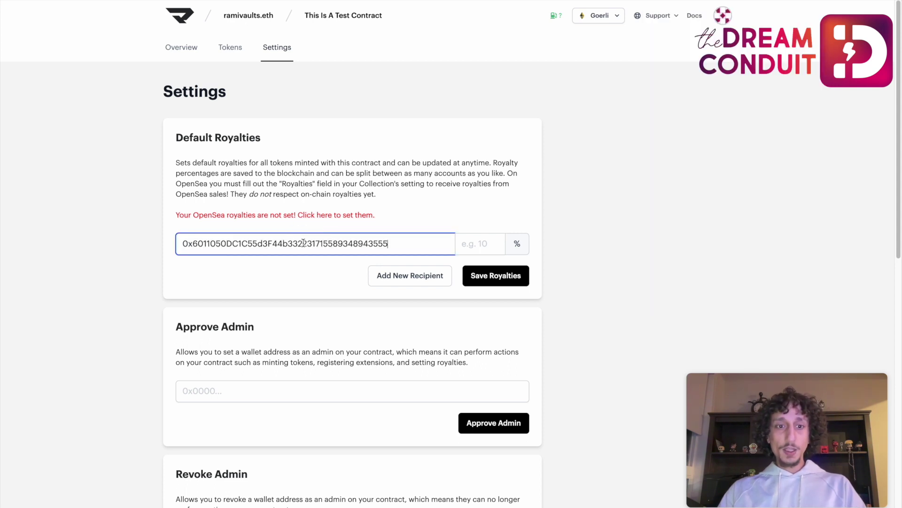
left_click(484, 249)
type("5")
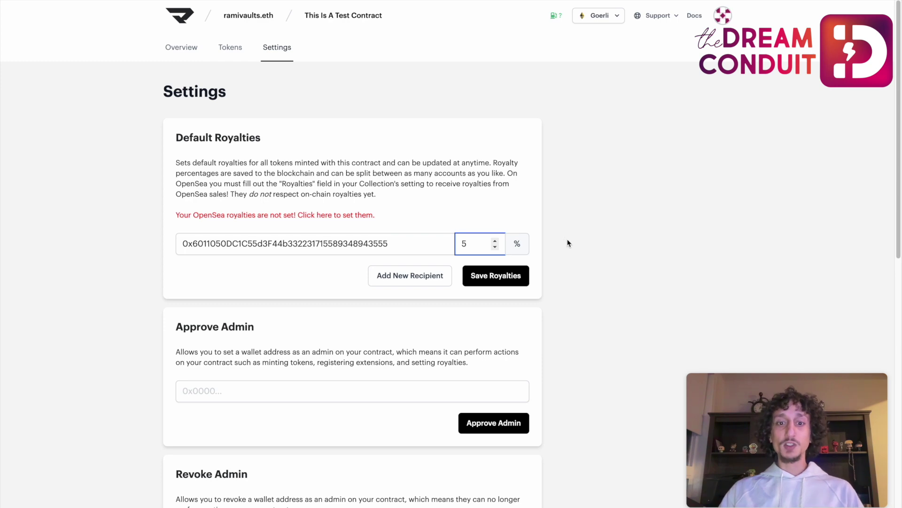
left_click(505, 276)
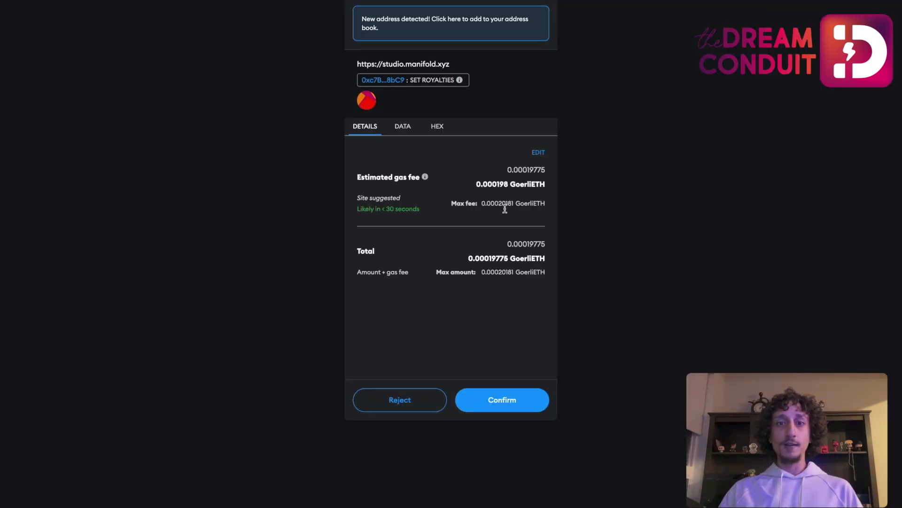
Confirm the Set Royalties transaction in MetaMask, then return to the Tokens list showing TDC - 2.
left_click(510, 401)
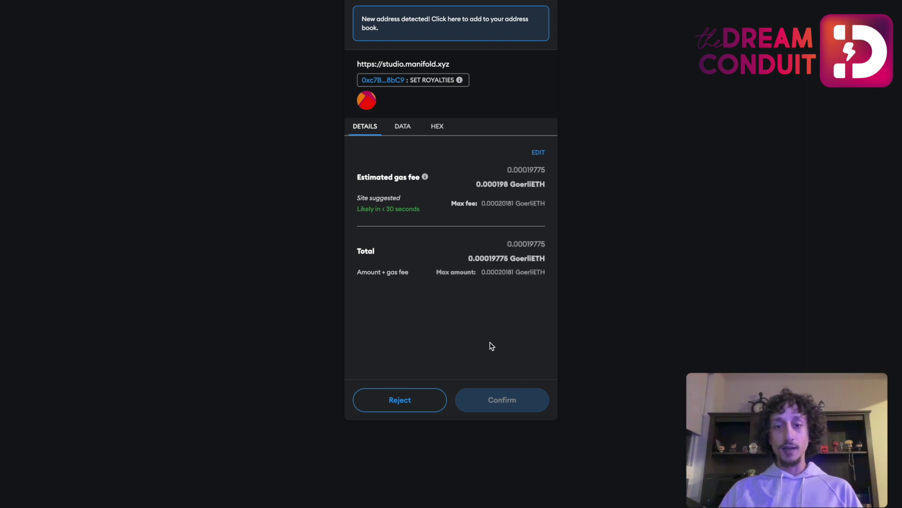
left_click(521, 406)
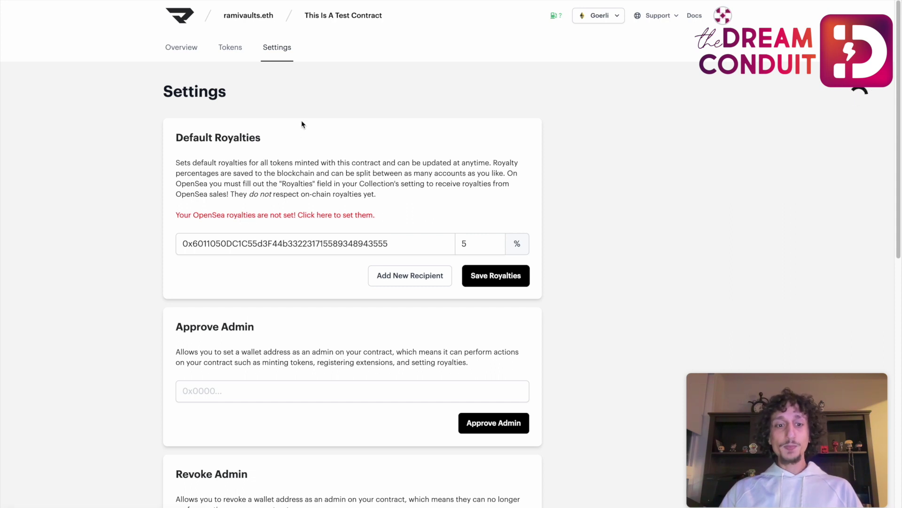
left_click(231, 51)
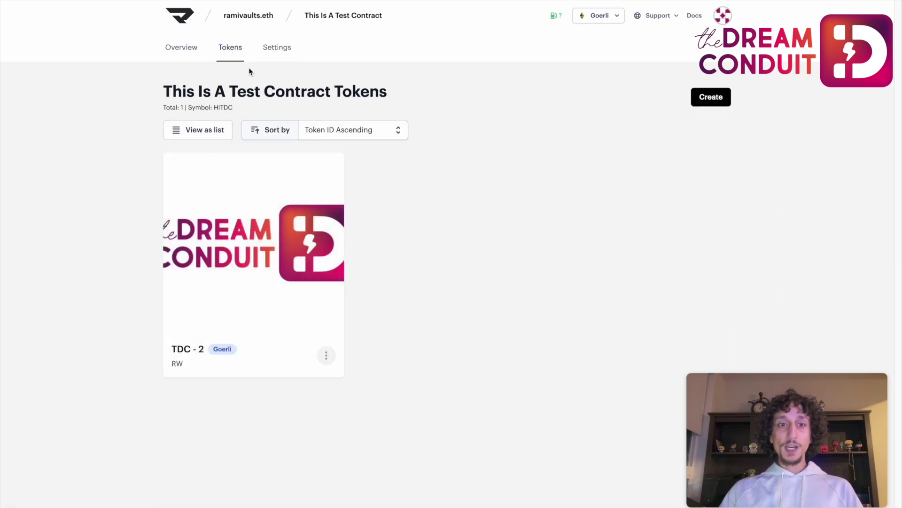